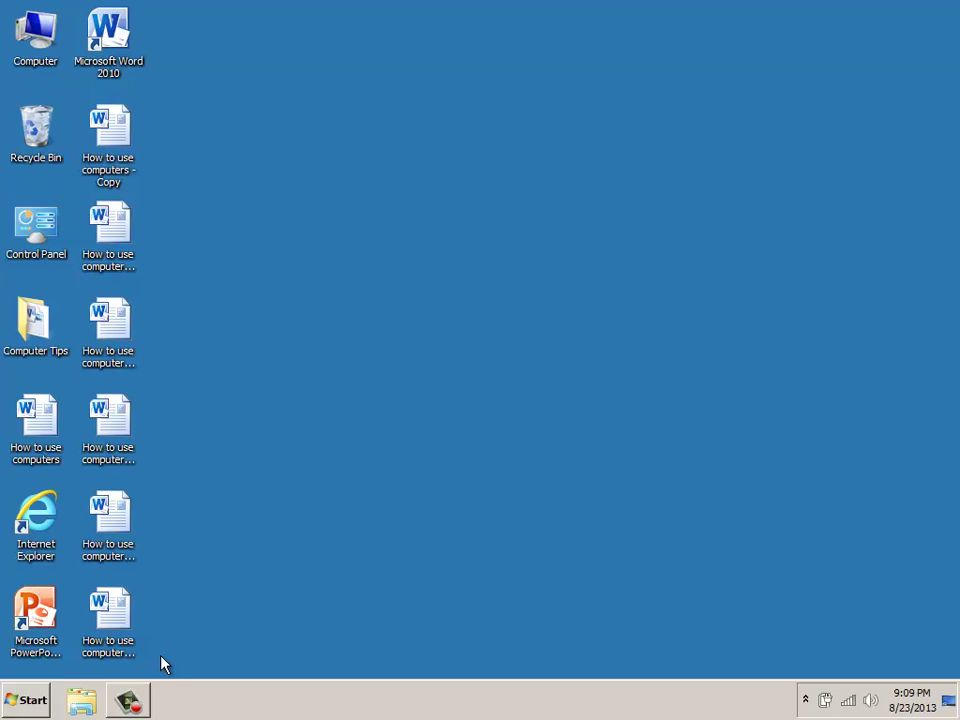
# Box-select the six copied Word documents in the second column, excluding the original.
pyautogui.moveTo(160, 657)
pyautogui.mouseDown()
pyautogui.moveTo(84, 352)
pyautogui.moveTo(85, 119)
pyautogui.mouseUp()
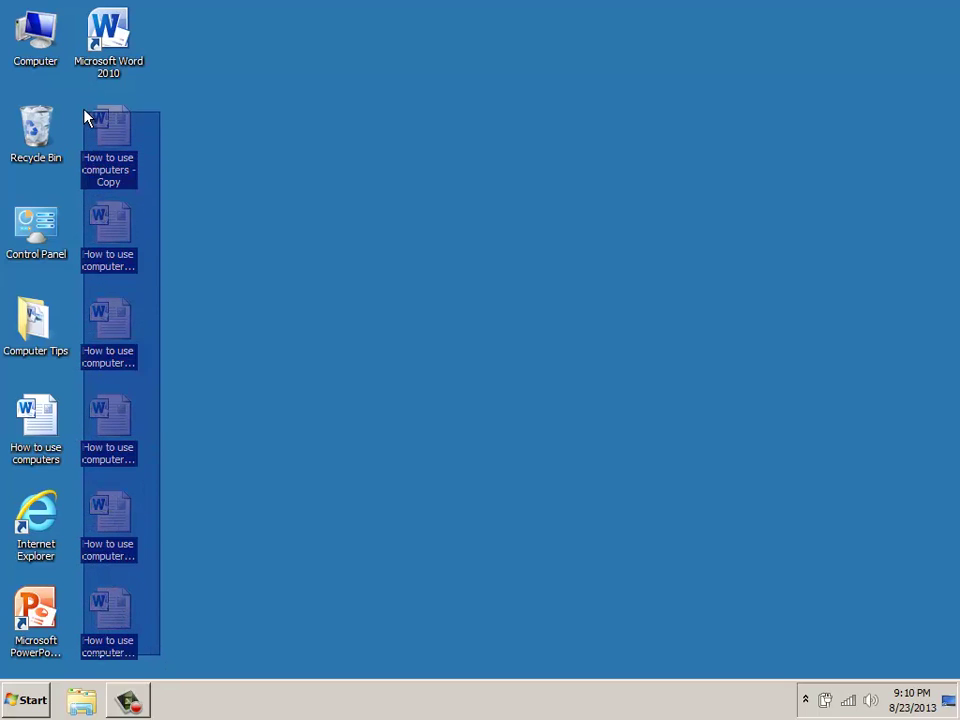
pyautogui.moveTo(85, 119); pyautogui.dragTo(83, 102)
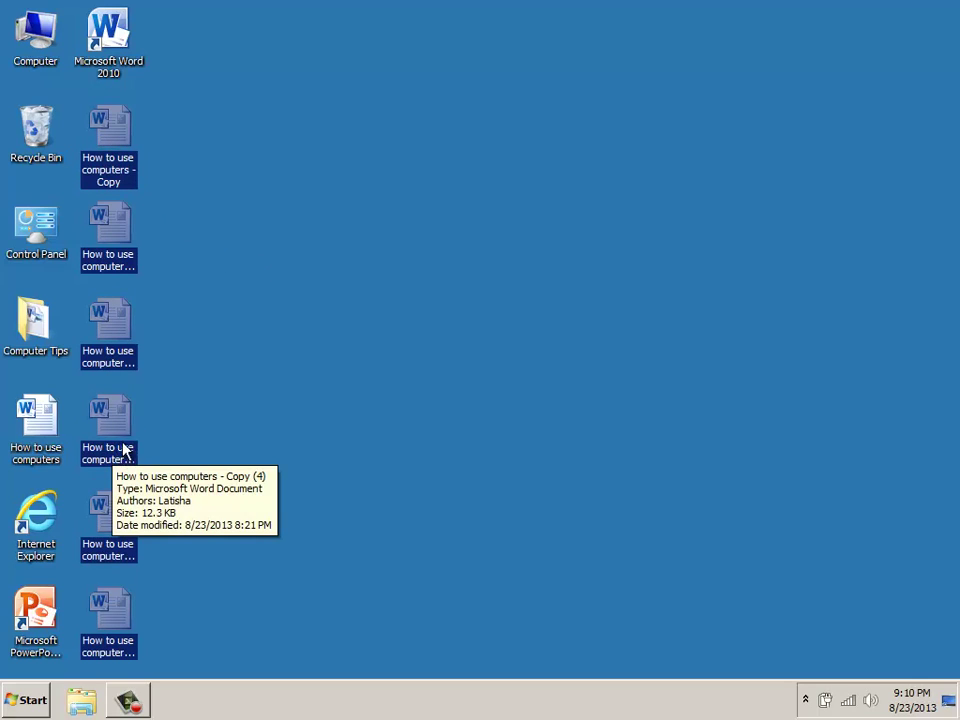
# Drop the six selected Word document copies onto the Recycle Bin icon.
pyautogui.moveTo(113, 134); pyautogui.dragTo(40, 130)
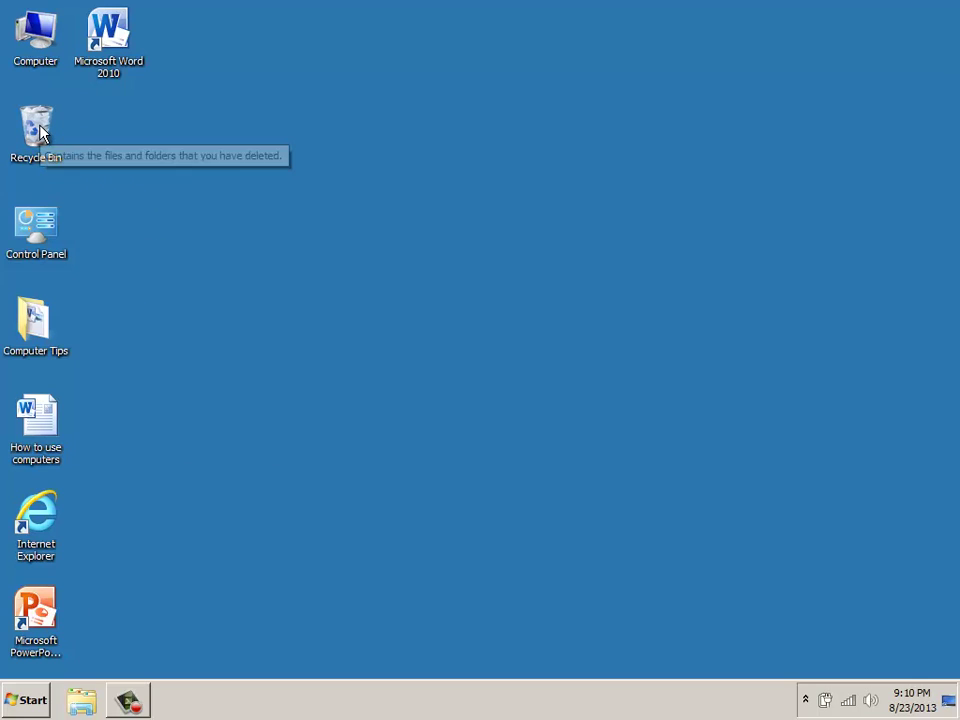